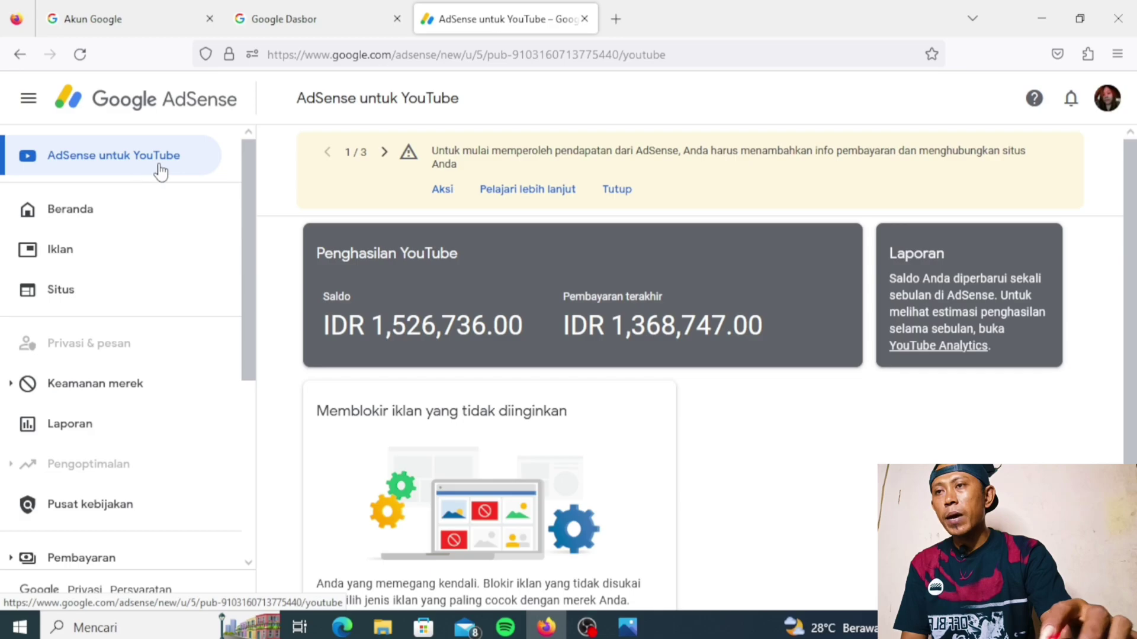
Switch to the Photos app and review the screenshots on adding a bank account, enlarging the deposit receipt image.
{"action": "key", "text": "alt+Tab"}
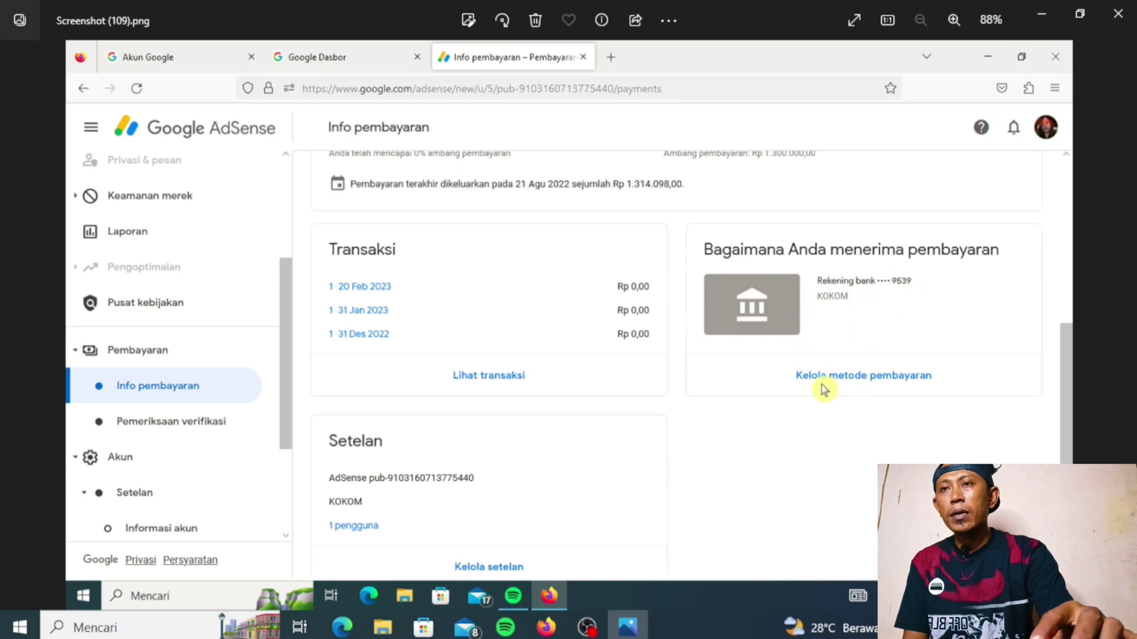
{"action": "key", "text": "Right"}
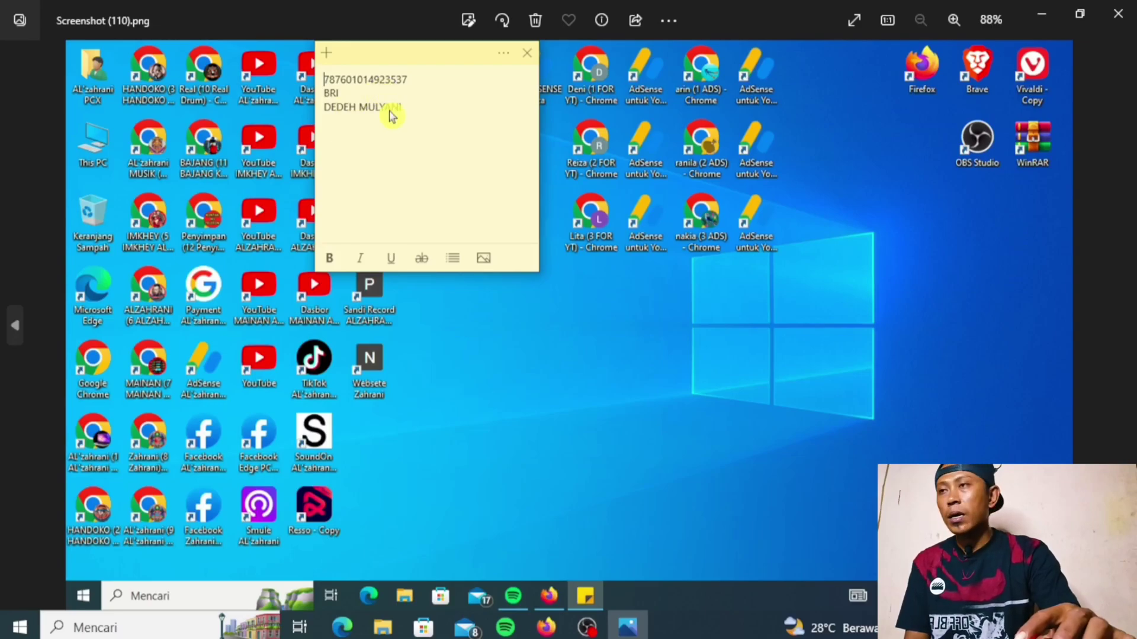
{"action": "left_click", "coordinate": [1123, 325]}
{"action": "left_click", "coordinate": [1123, 325]}
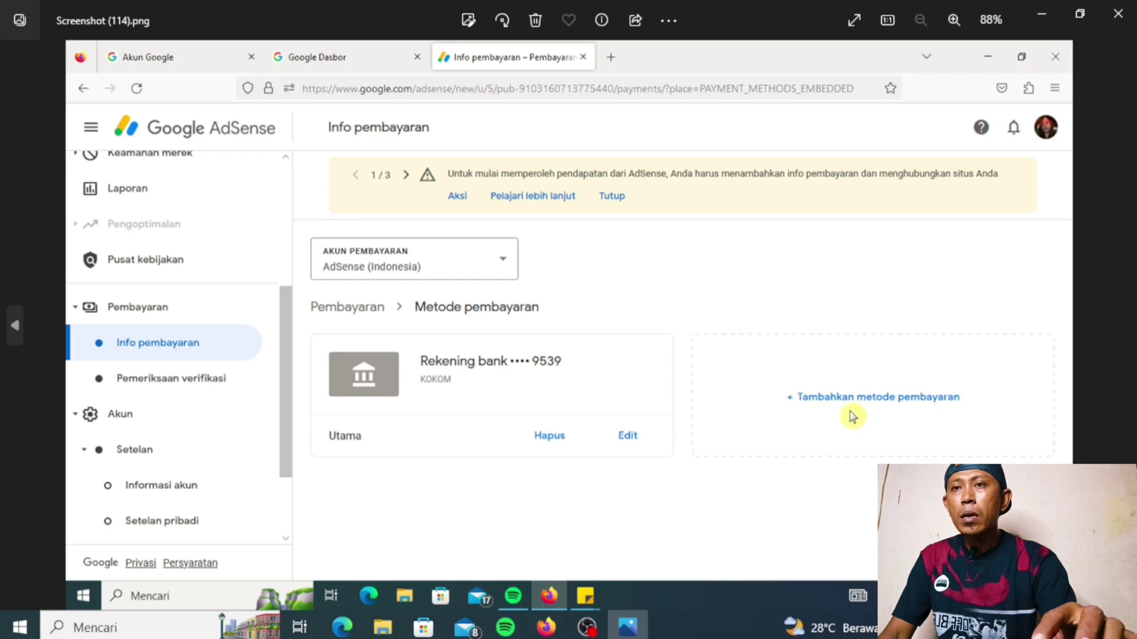
{"action": "left_click", "coordinate": [1122, 325]}
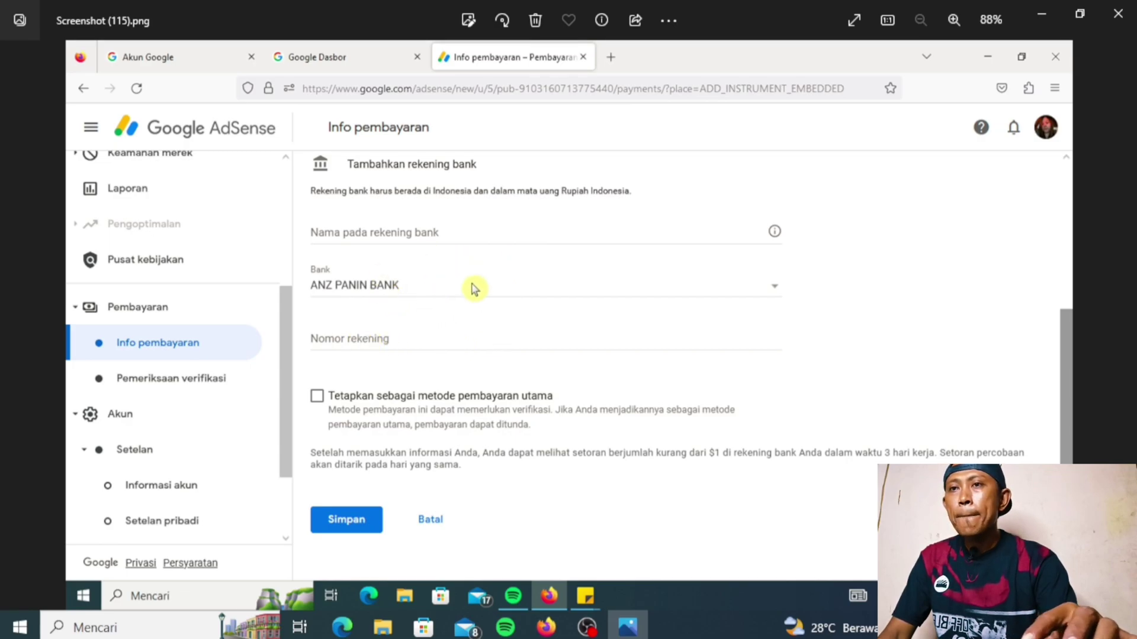
{"action": "key", "text": "Right"}
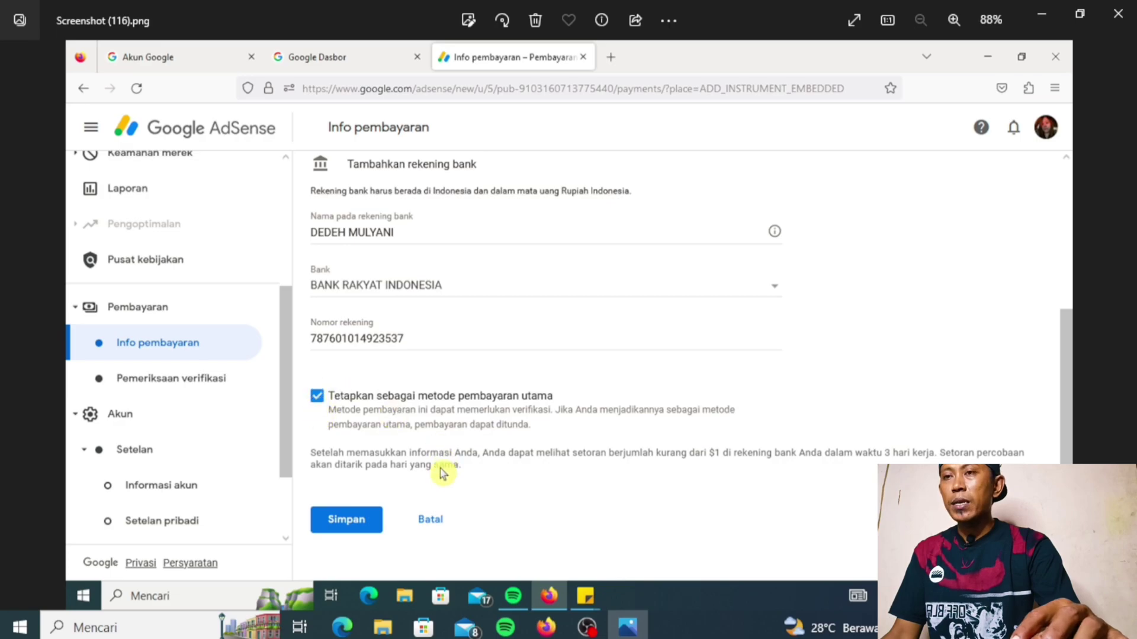
{"action": "key", "text": "Right"}
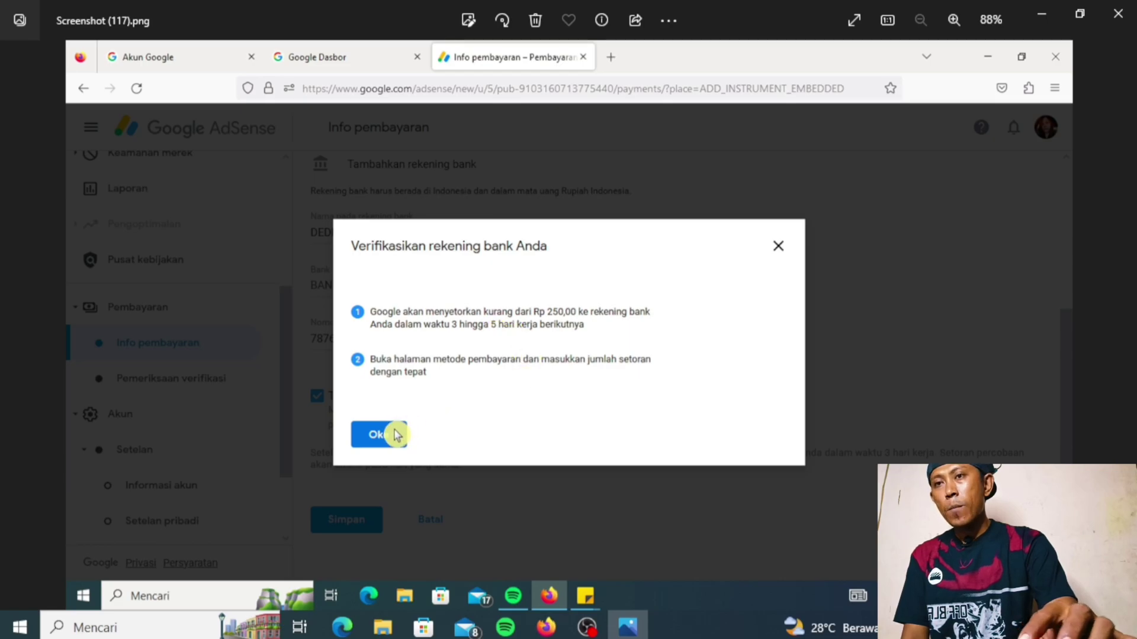
{"action": "key", "text": "Right"}
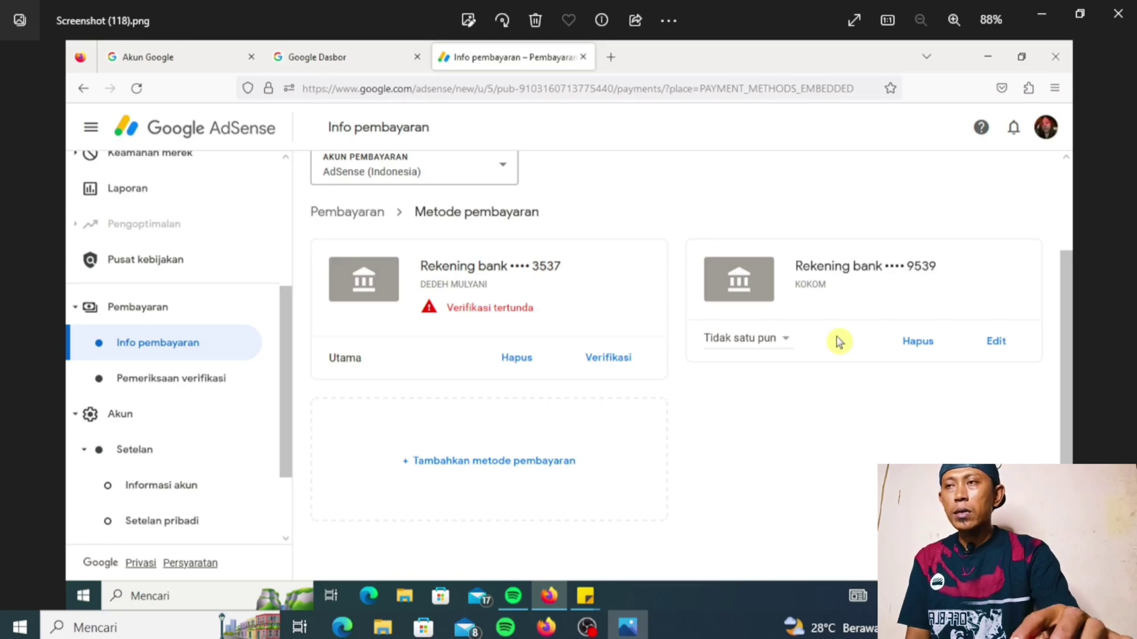
{"action": "key", "text": "Right"}
{"action": "scroll", "coordinate": [583, 372], "scroll_direction": "up", "scroll_amount": 3}
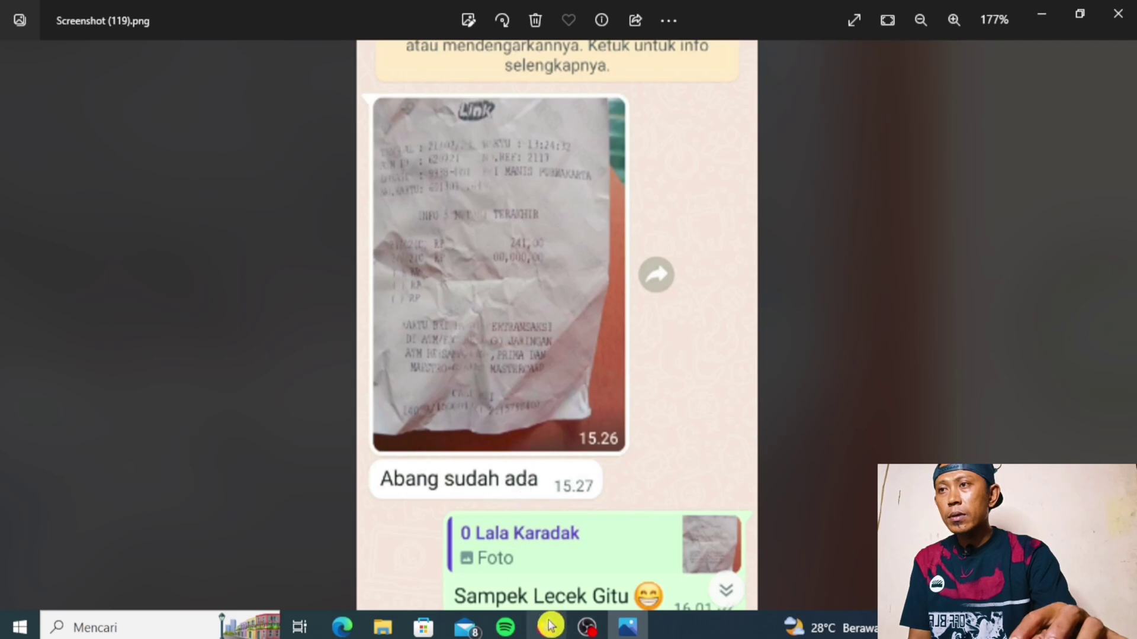
Switch back to AdSense in Firefox and open payment method management from the Info pembayaran page.
{"action": "mouse_move", "coordinate": [546, 626]}
{"action": "left_click", "coordinate": [570, 588]}
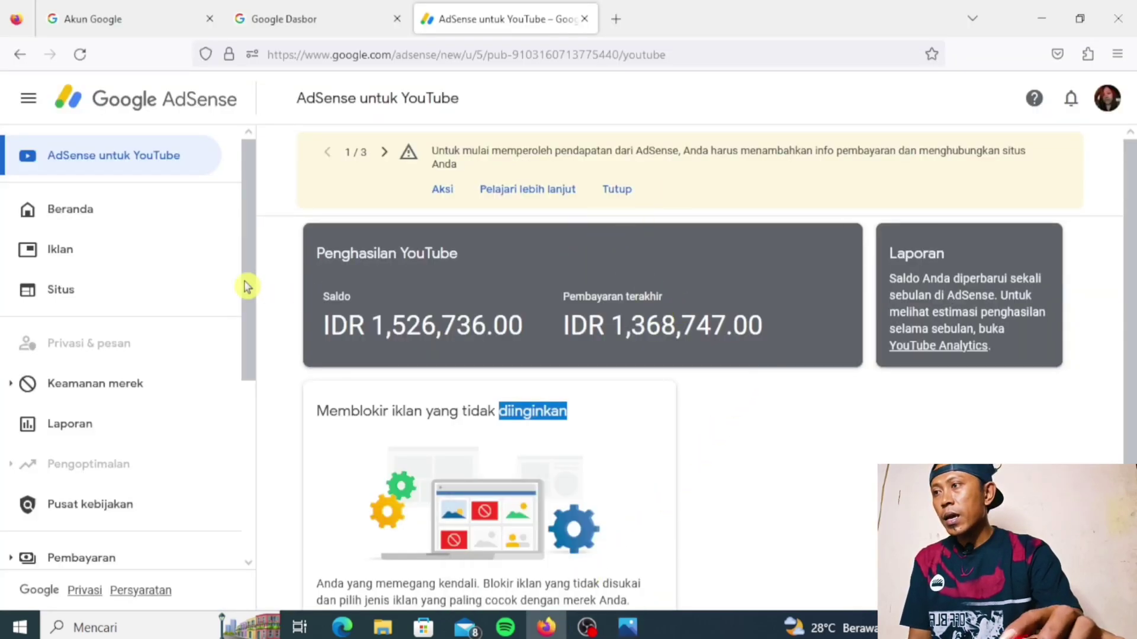
{"action": "scroll", "coordinate": [139, 290], "scroll_direction": "down", "scroll_amount": 3}
{"action": "scroll", "coordinate": [140, 290], "scroll_direction": "down", "scroll_amount": 1}
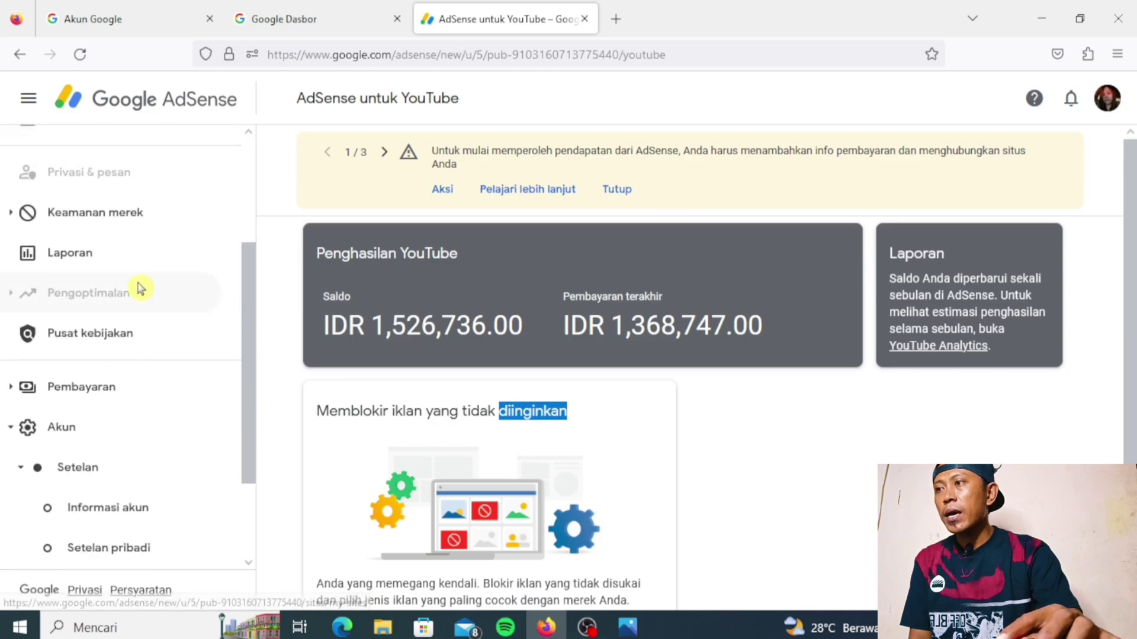
{"action": "left_click", "coordinate": [84, 391]}
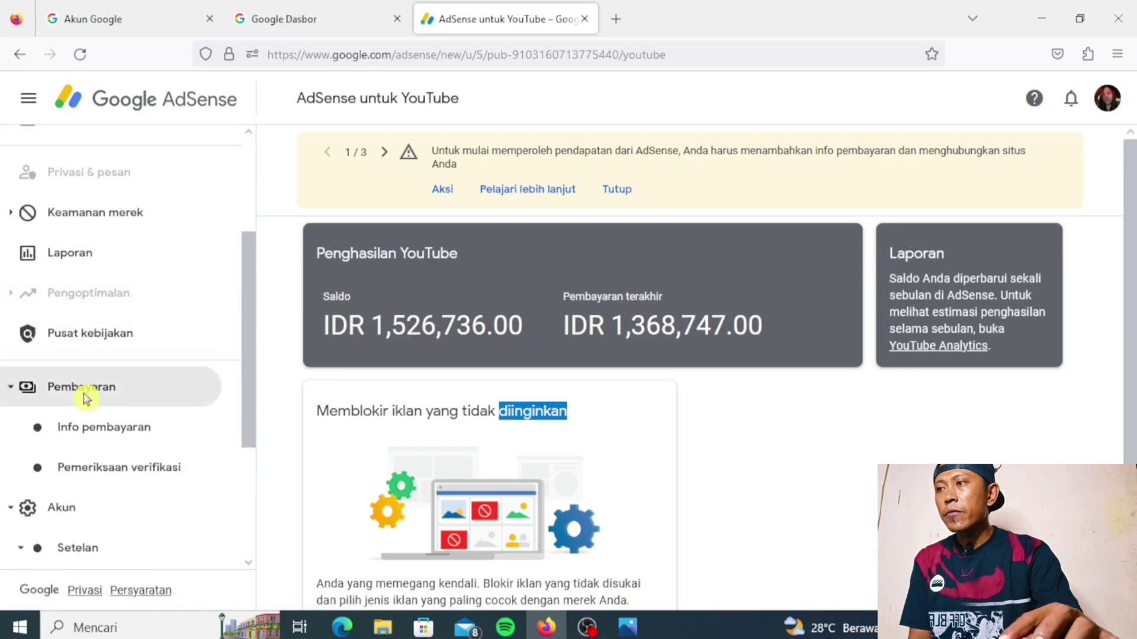
{"action": "left_click", "coordinate": [104, 429]}
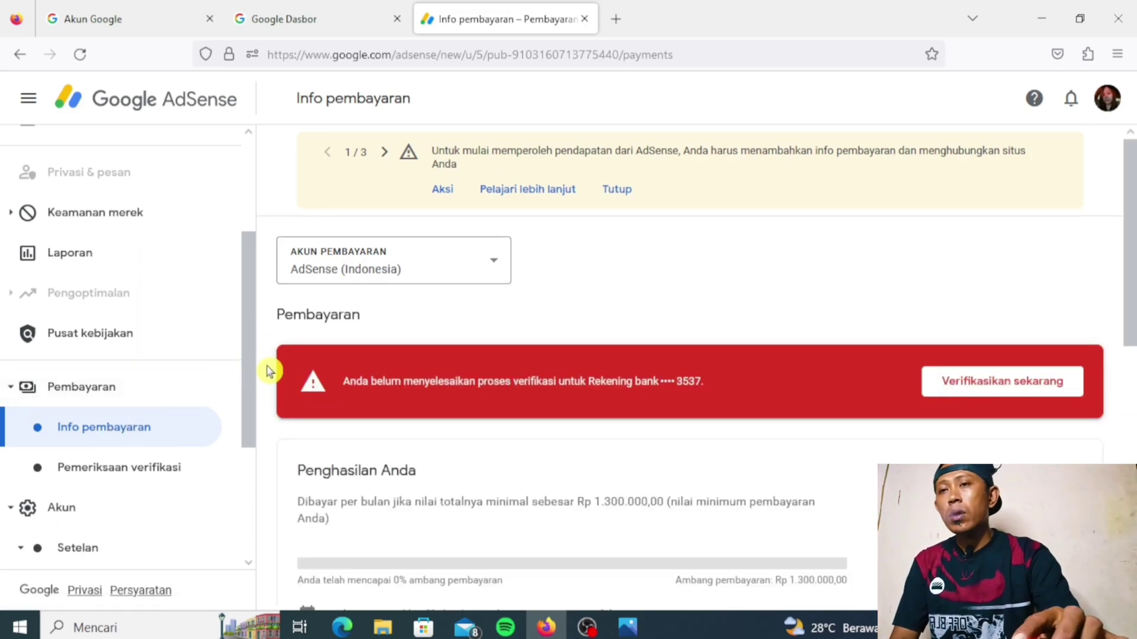
{"action": "scroll", "coordinate": [512, 294], "scroll_direction": "down", "scroll_amount": 5}
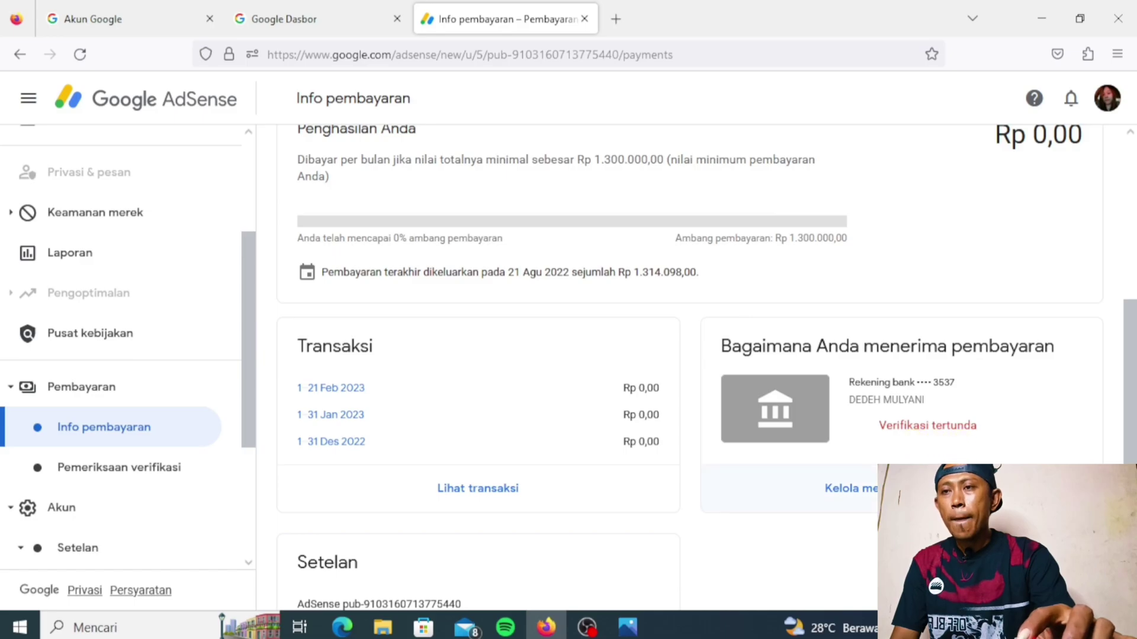
{"action": "left_click", "coordinate": [850, 488]}
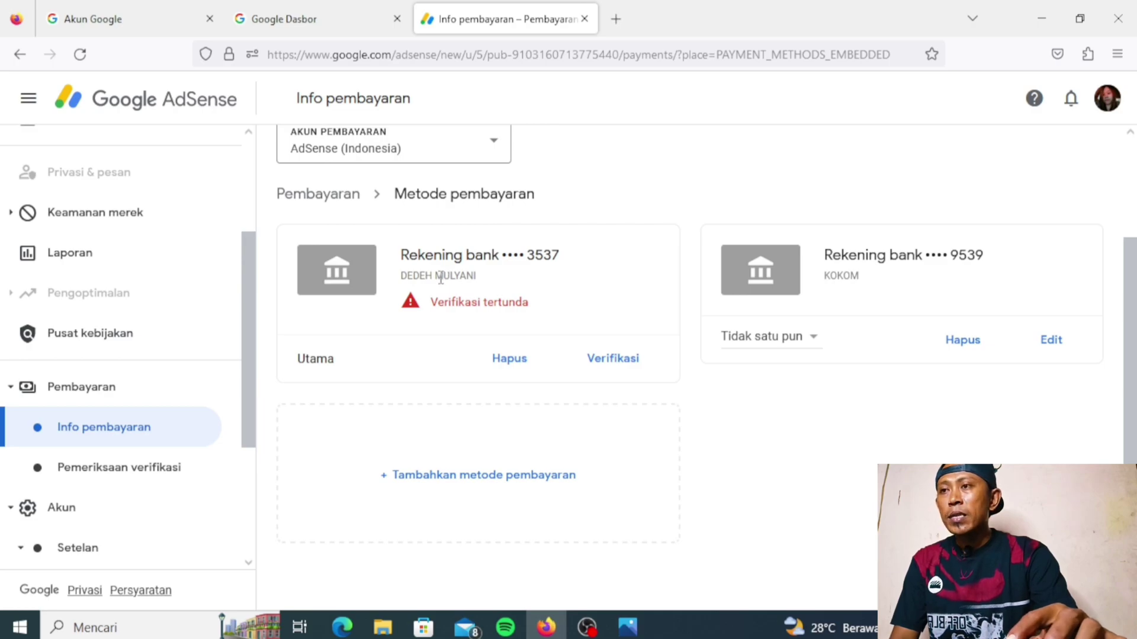
Verify the primary bank account by submitting Rp 241,00 as the amount of Google's test deposit.
{"action": "left_click", "coordinate": [603, 364]}
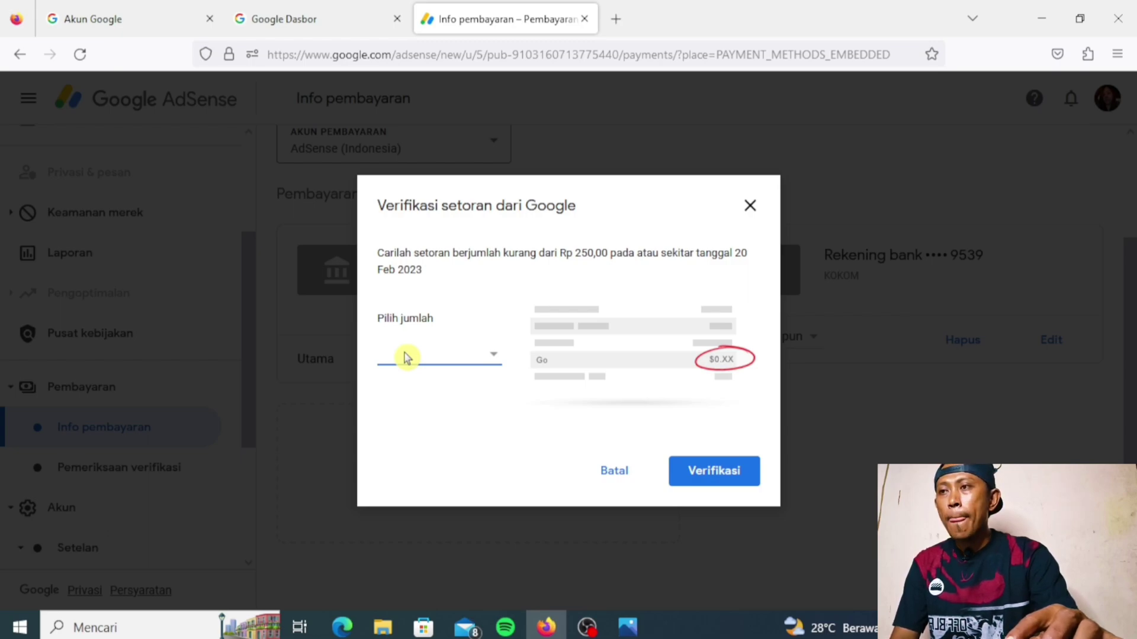
{"action": "left_click", "coordinate": [491, 356]}
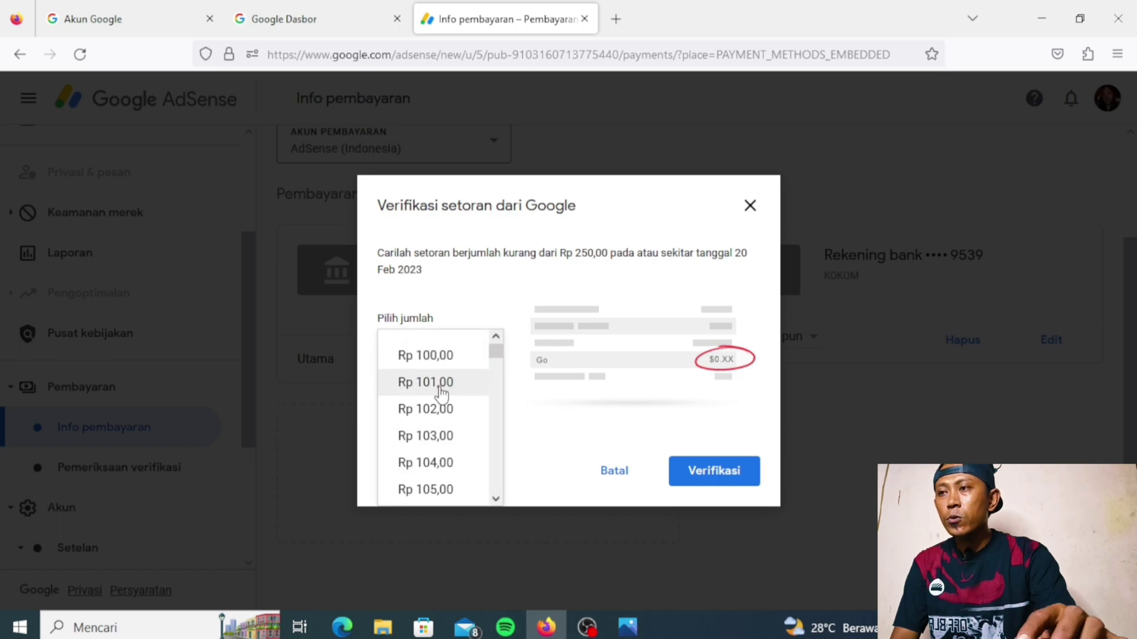
{"action": "scroll", "coordinate": [441, 392], "scroll_direction": "down", "scroll_amount": 5}
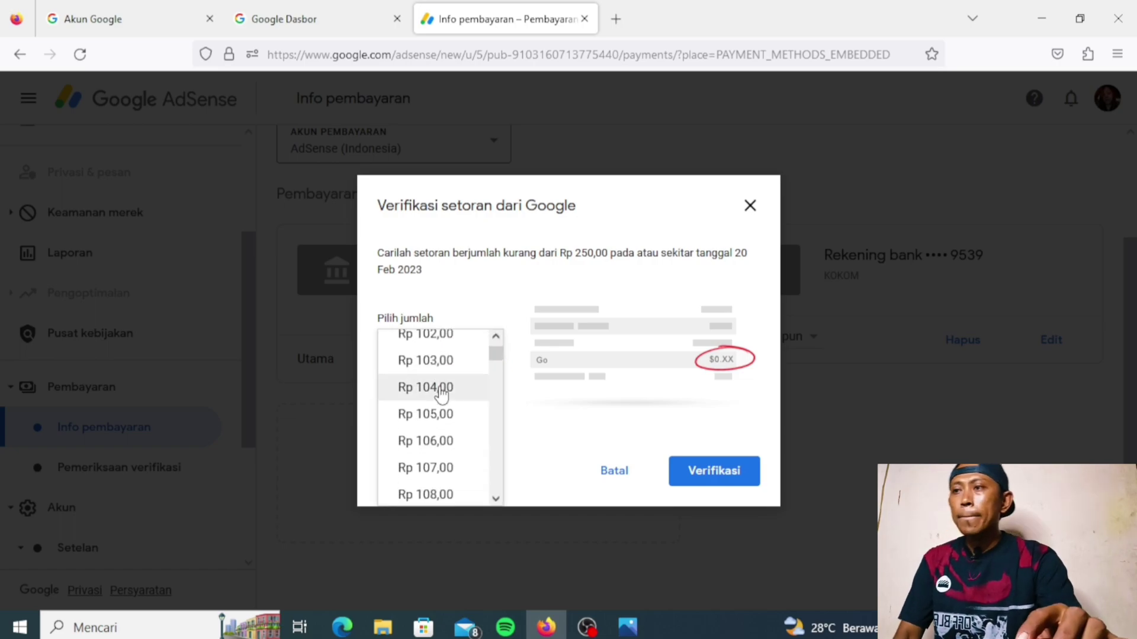
{"action": "scroll", "coordinate": [441, 392], "scroll_direction": "down", "scroll_amount": 5}
{"action": "scroll", "coordinate": [441, 392], "scroll_direction": "down", "scroll_amount": 15}
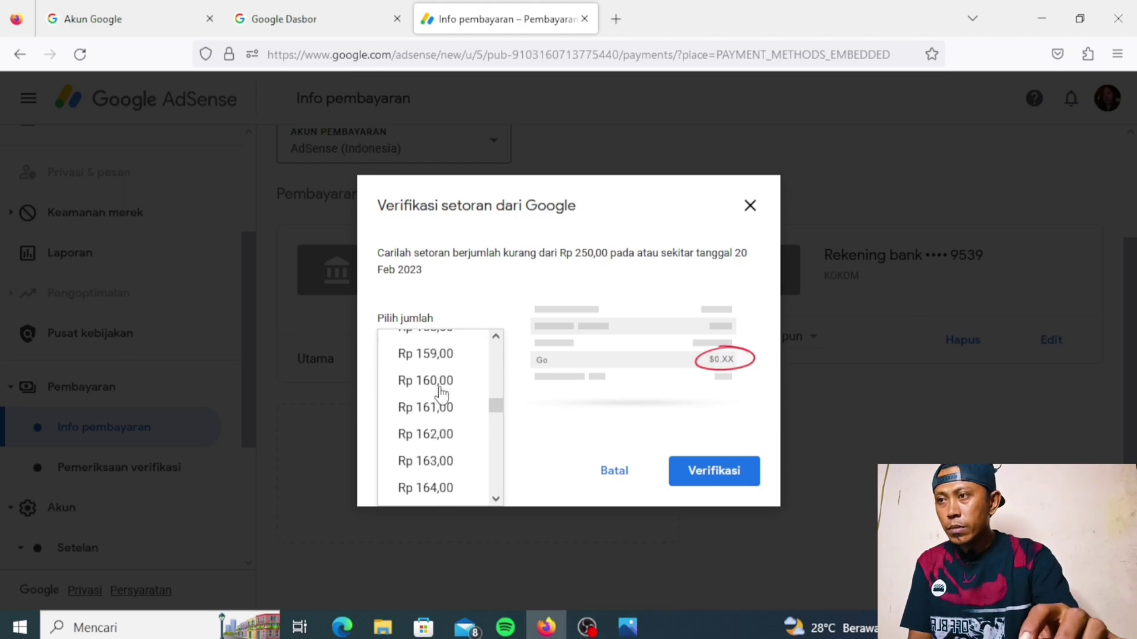
{"action": "scroll", "coordinate": [442, 393], "scroll_direction": "down", "scroll_amount": 11}
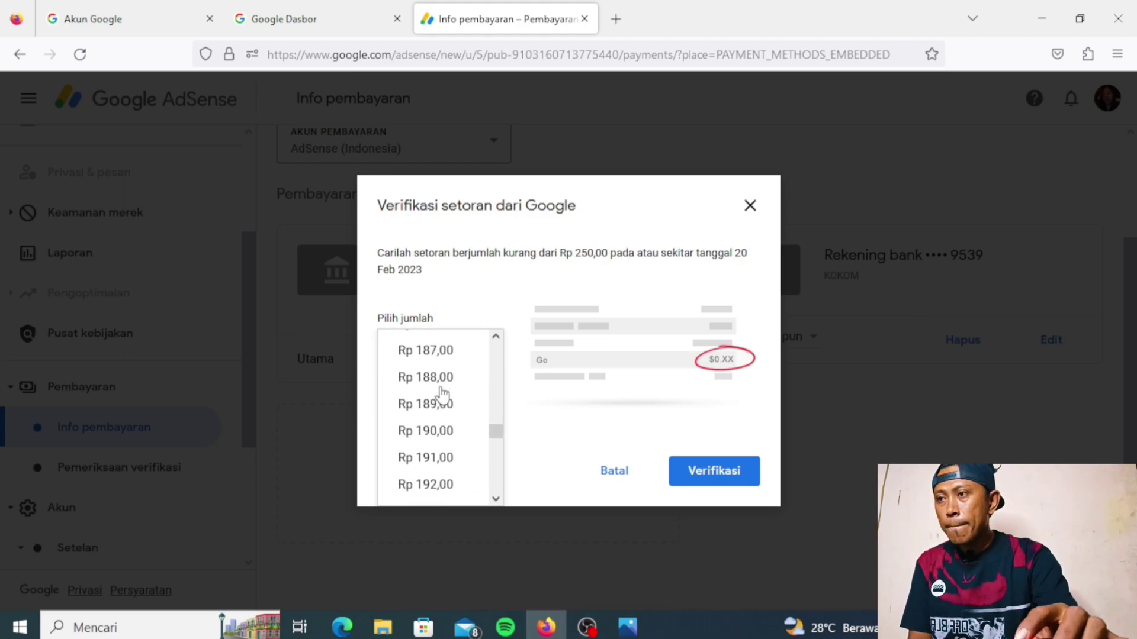
{"action": "scroll", "coordinate": [441, 405], "scroll_direction": "down", "scroll_amount": 5}
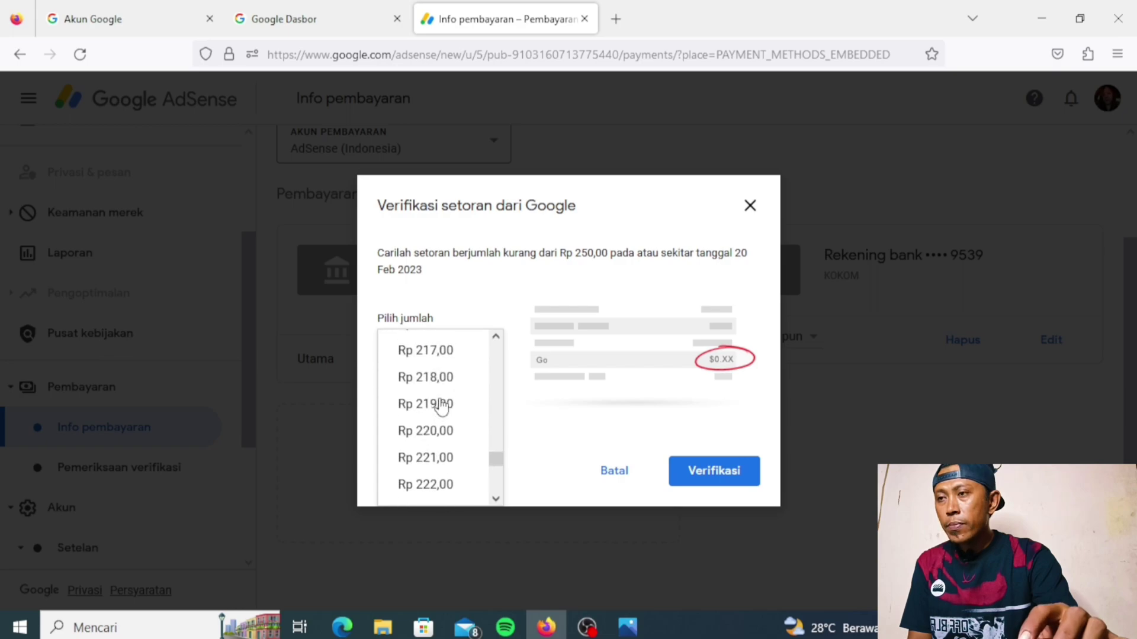
{"action": "scroll", "coordinate": [441, 406], "scroll_direction": "down", "scroll_amount": 5}
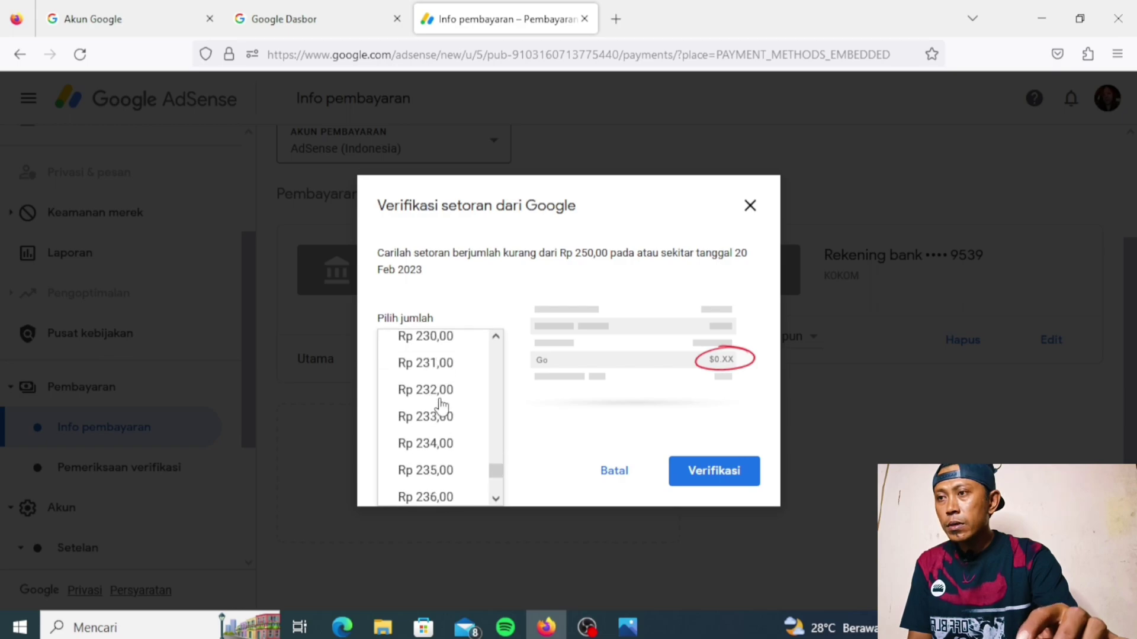
{"action": "scroll", "coordinate": [441, 406], "scroll_direction": "down", "scroll_amount": 1}
{"action": "scroll", "coordinate": [441, 406], "scroll_direction": "up", "scroll_amount": 1}
{"action": "scroll", "coordinate": [441, 406], "scroll_direction": "up", "scroll_amount": 1}
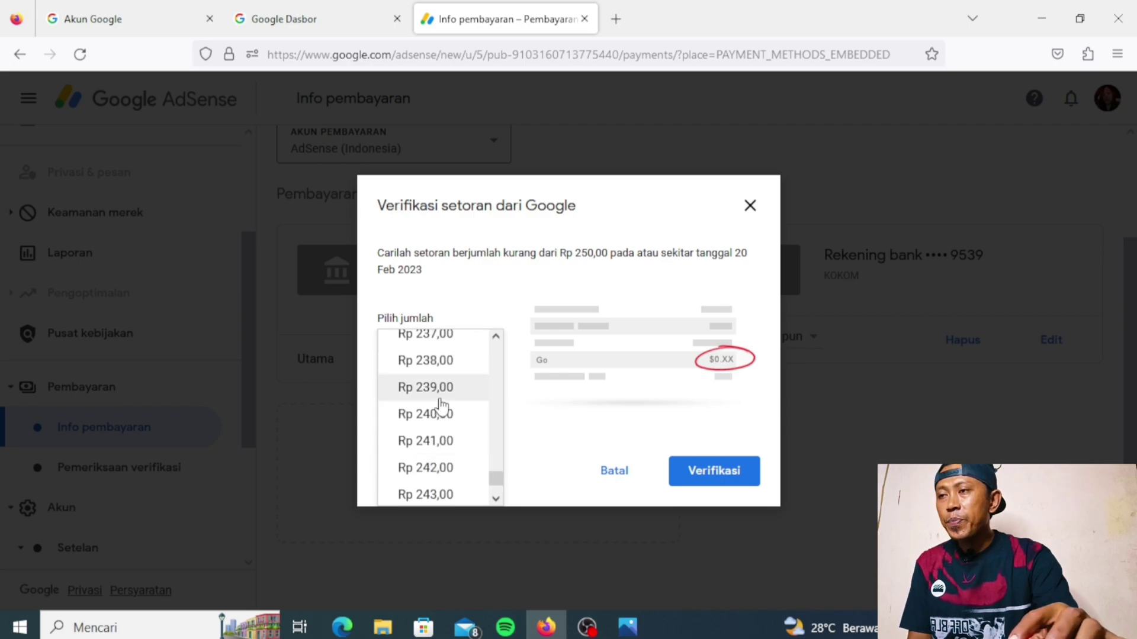
{"action": "left_click", "coordinate": [430, 453]}
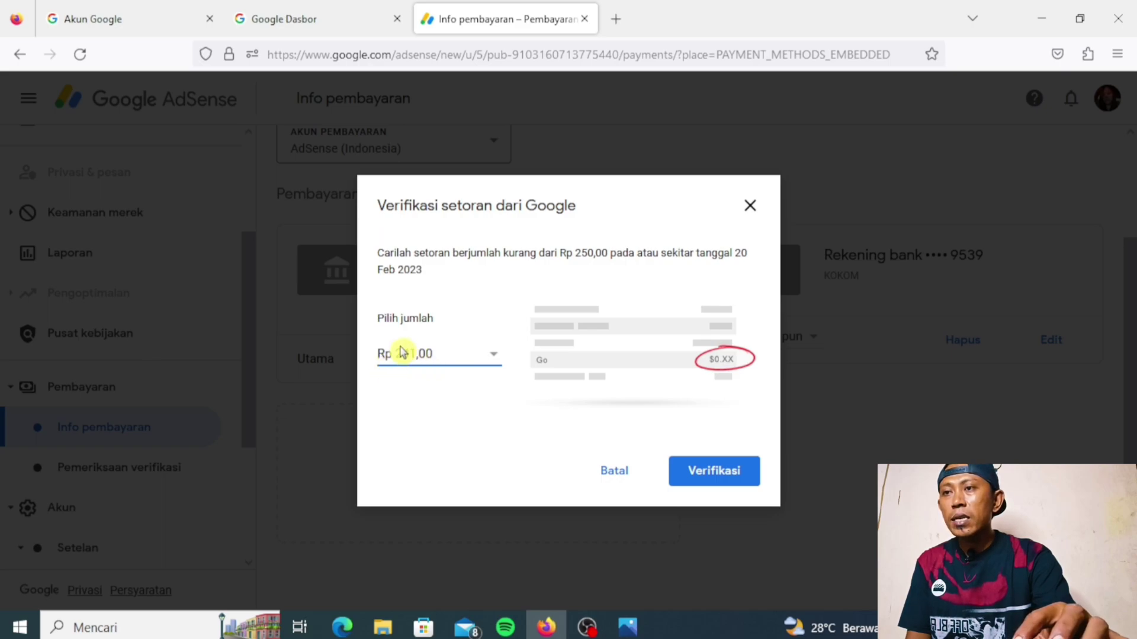
{"action": "left_click", "coordinate": [716, 474]}
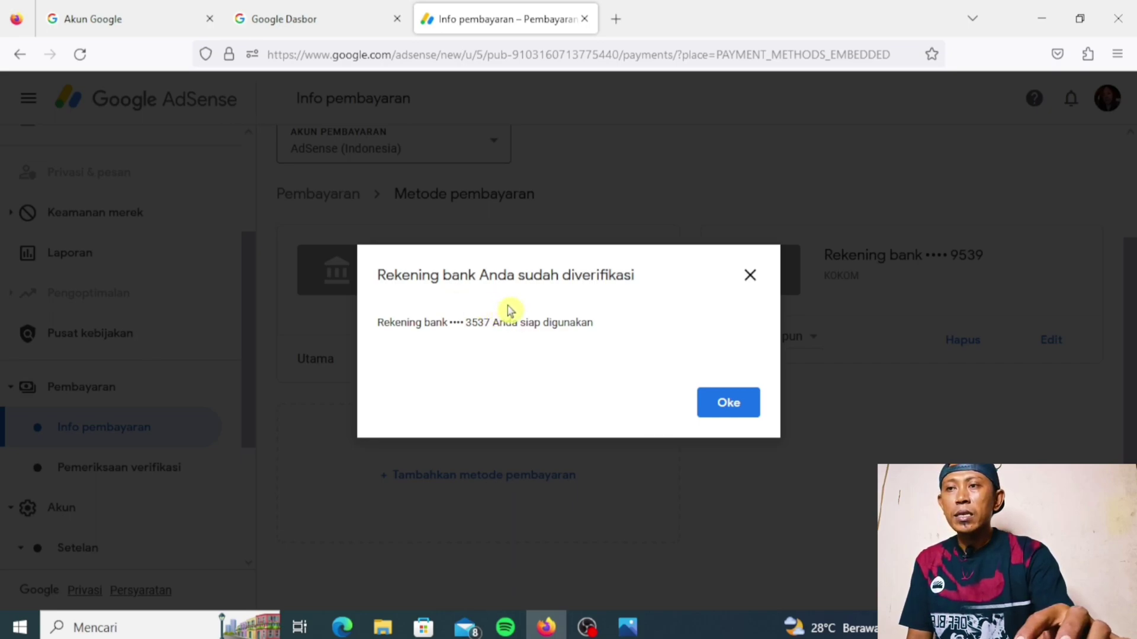
{"action": "left_click", "coordinate": [728, 406]}
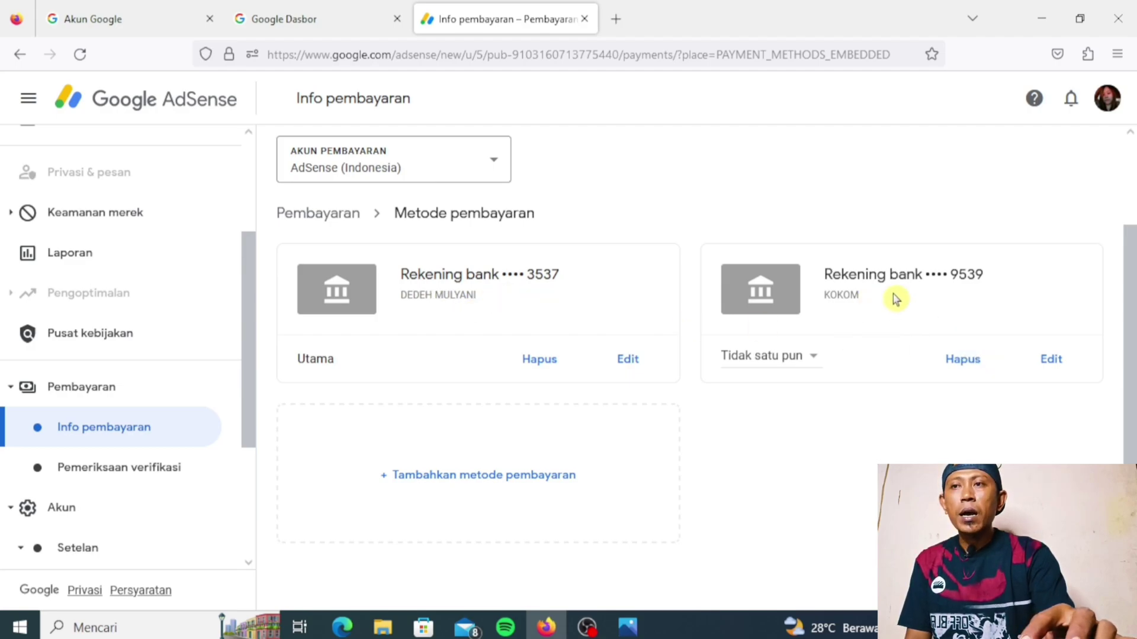
Delete the non-primary bank account from the payment methods and return to the AdSense untuk YouTube page.
{"action": "left_click", "coordinate": [961, 361]}
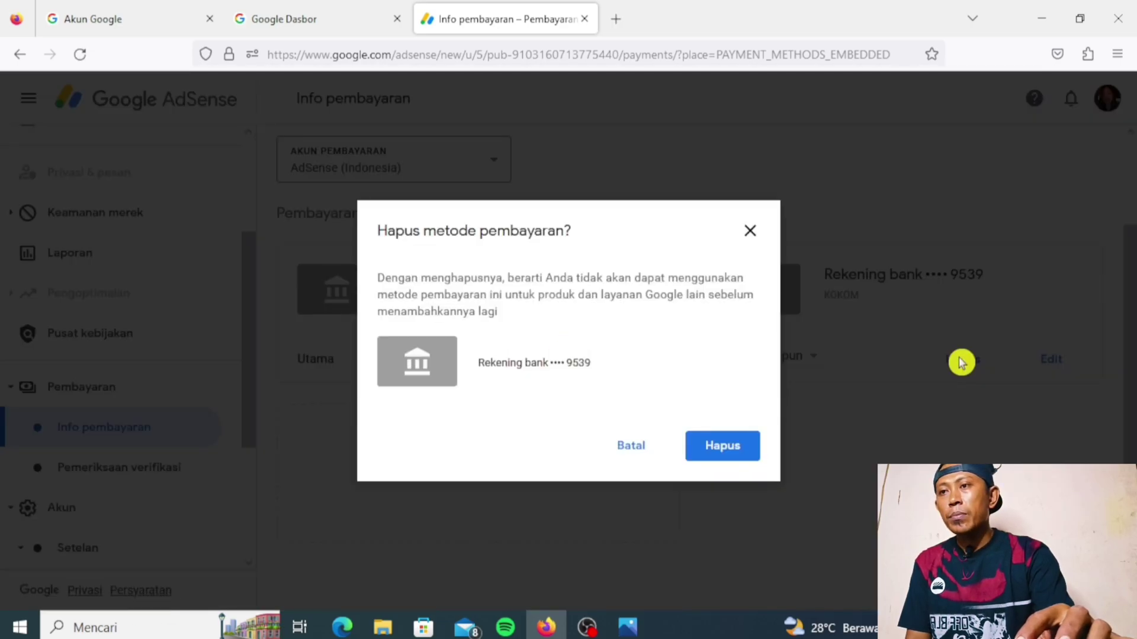
{"action": "left_click", "coordinate": [728, 452]}
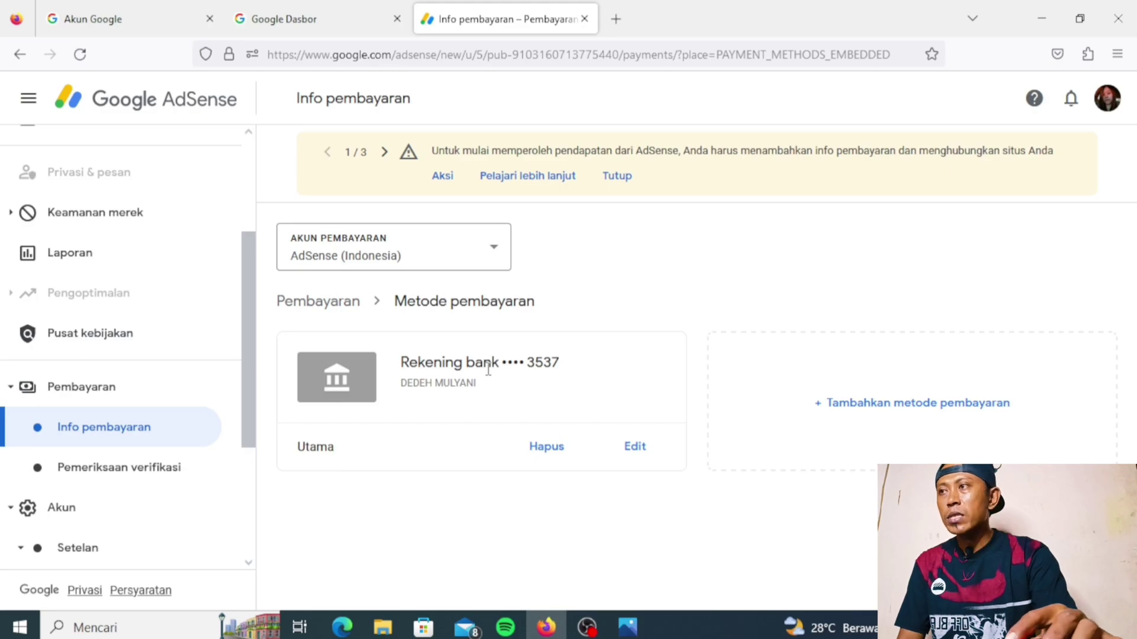
{"action": "scroll", "coordinate": [148, 247], "scroll_direction": "up", "scroll_amount": 3}
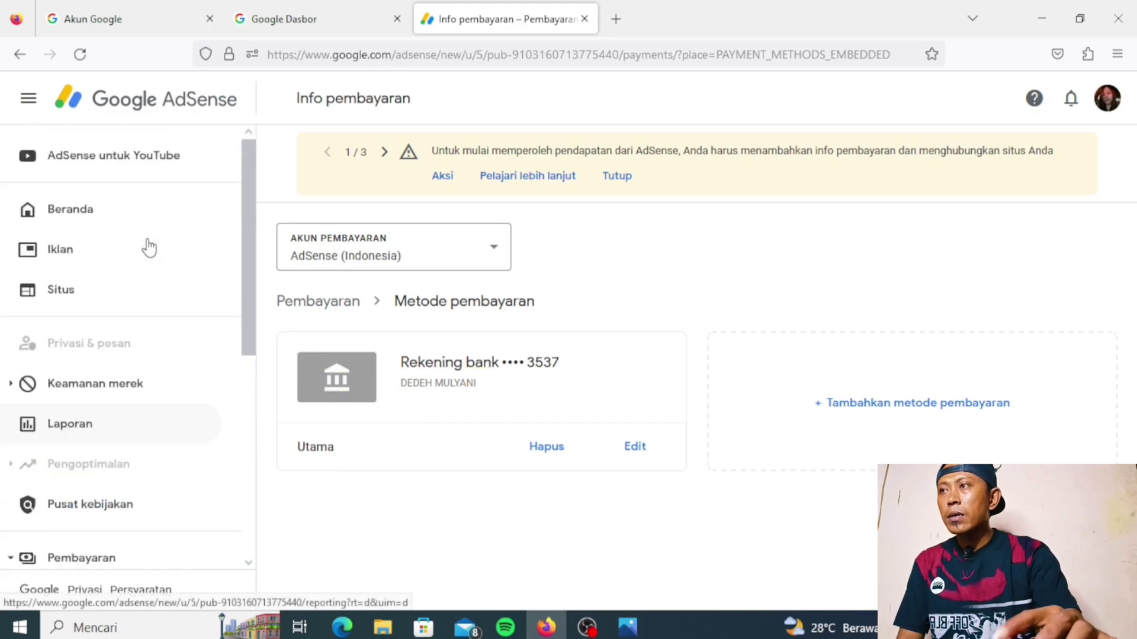
{"action": "left_click", "coordinate": [99, 166]}
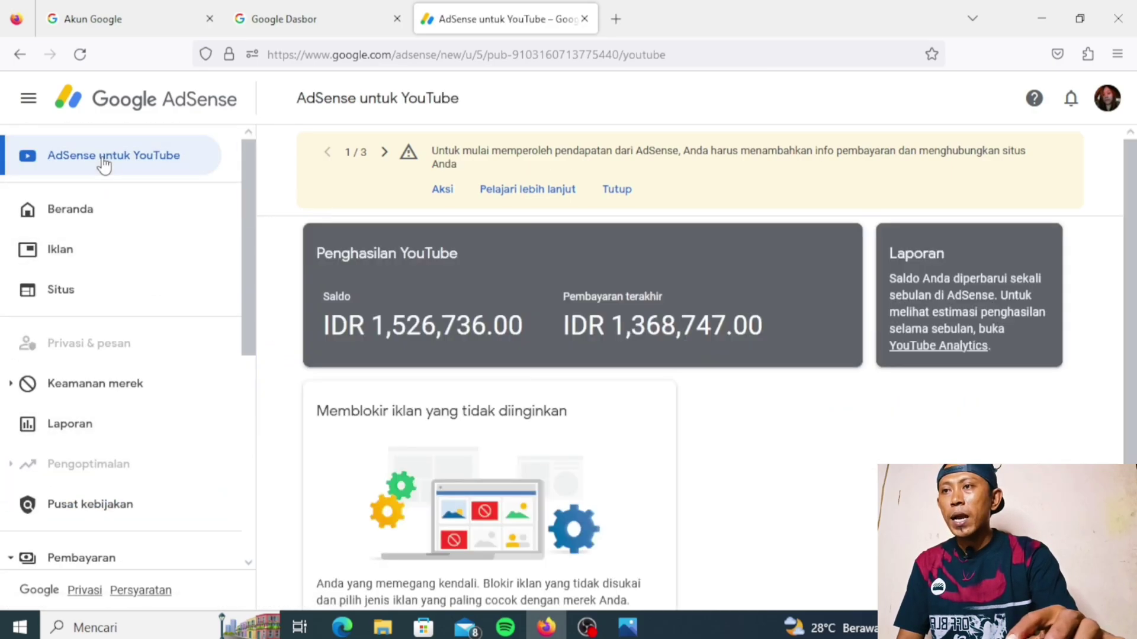